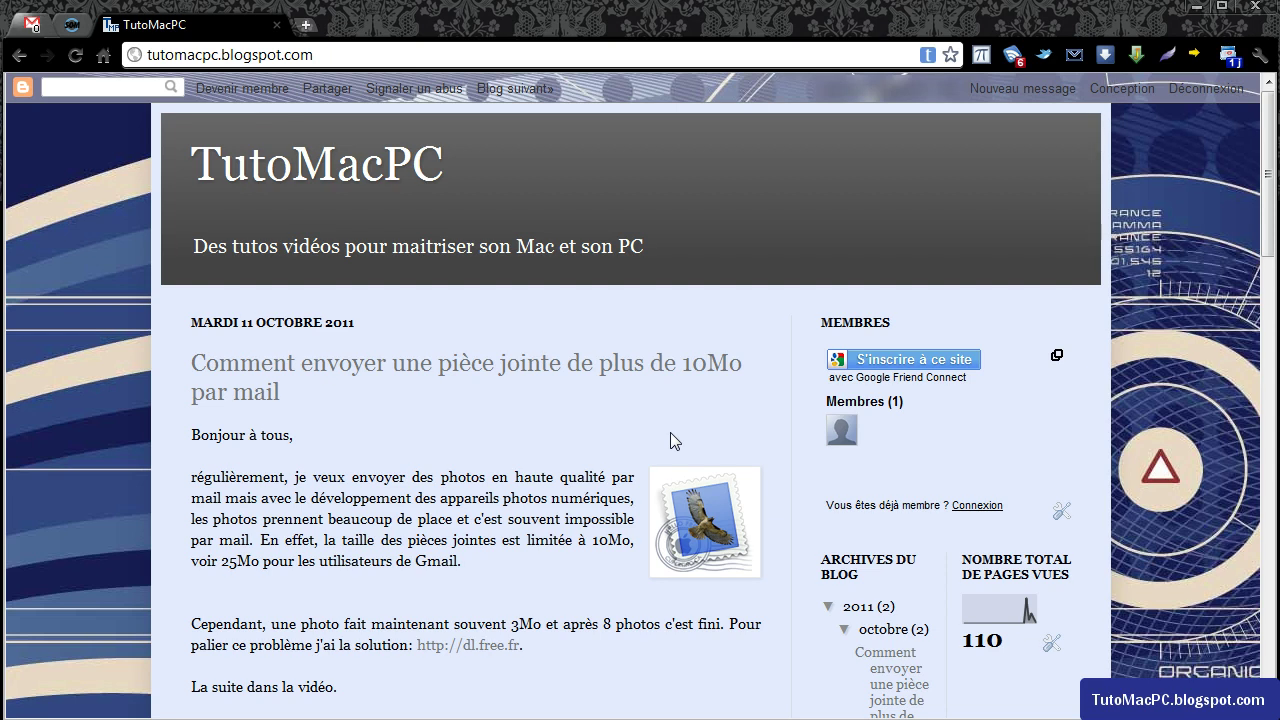
In a new tab, search Google for 'google chrome' and open the Google Chrome download page.
left_click(308, 25)
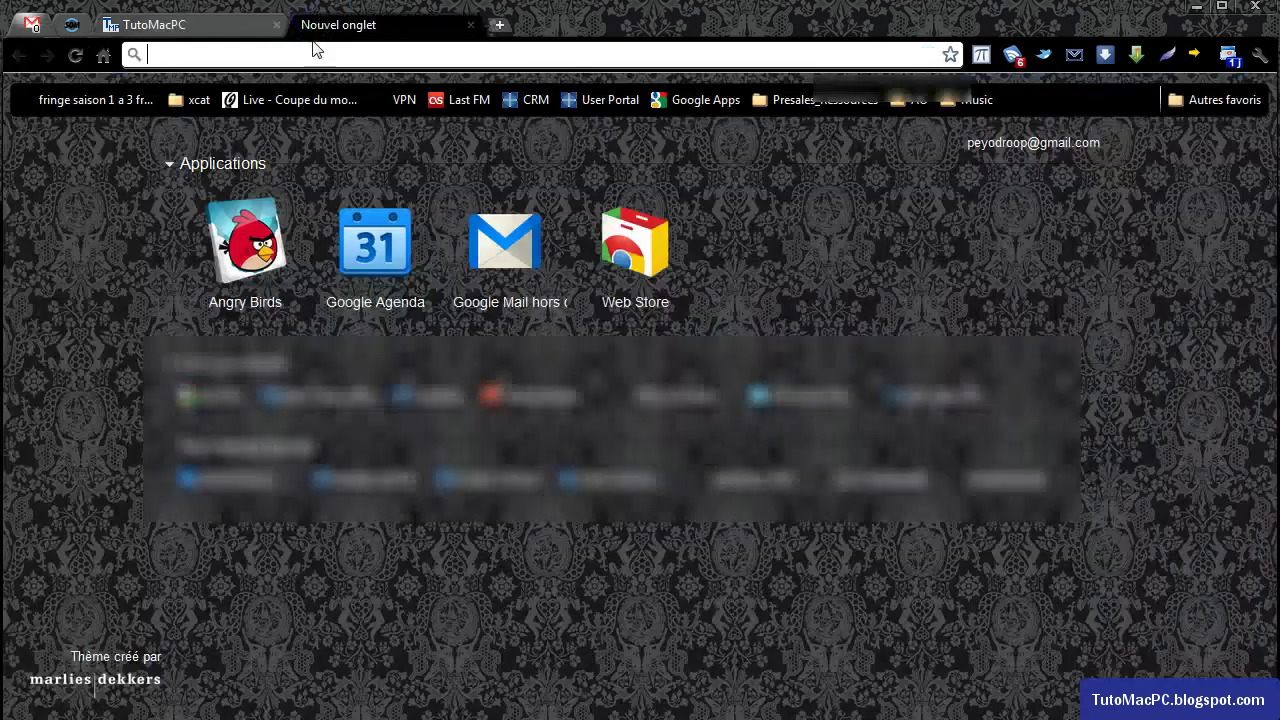
type("google.fr")
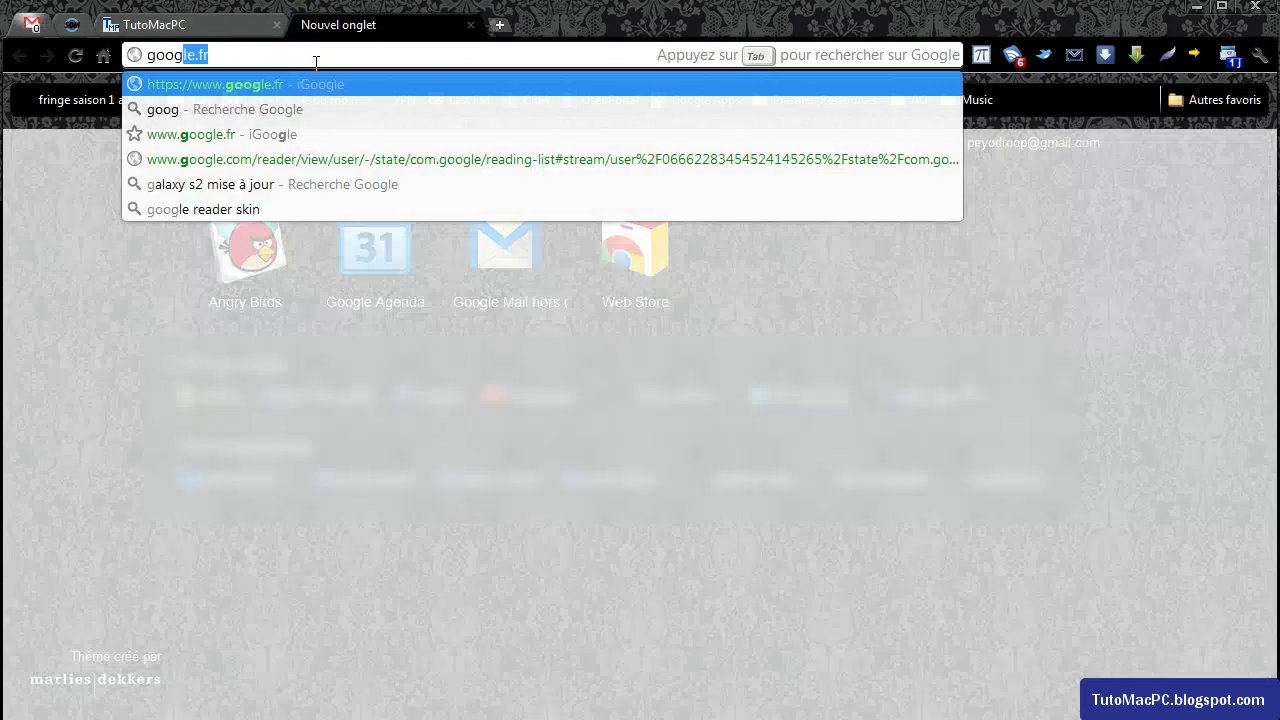
key("Return")
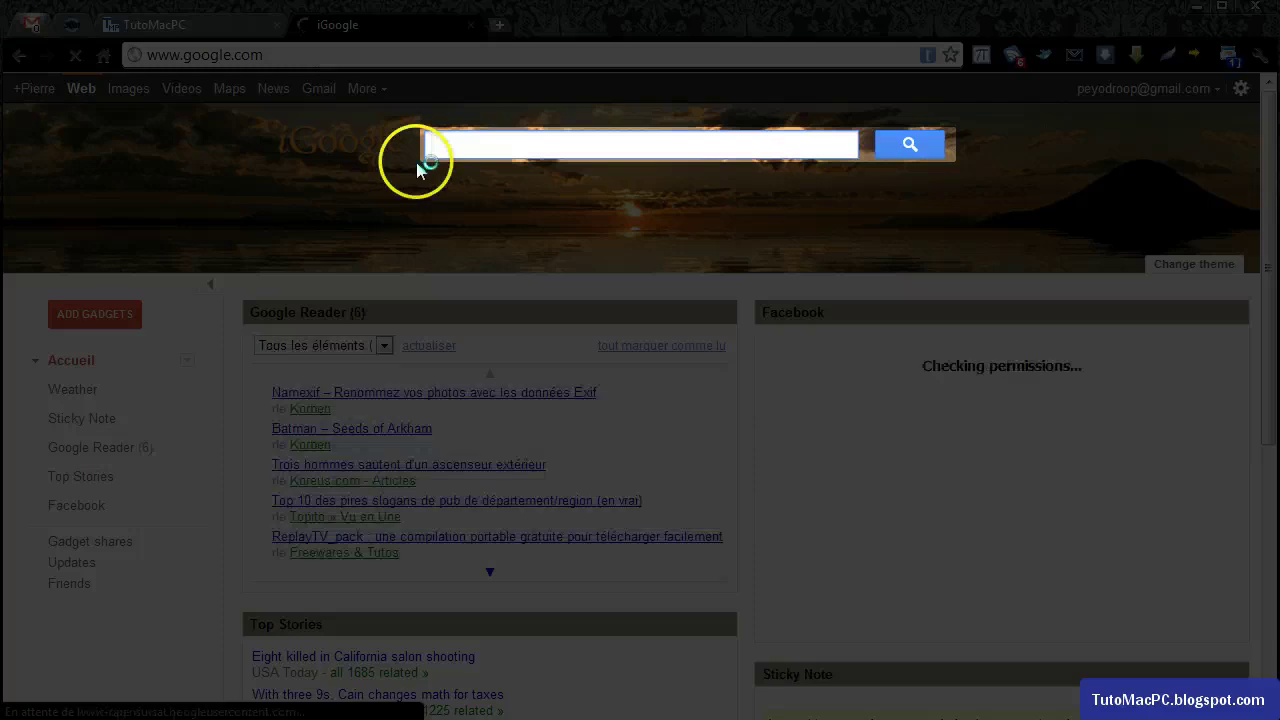
left_click(579, 145)
type("google c")
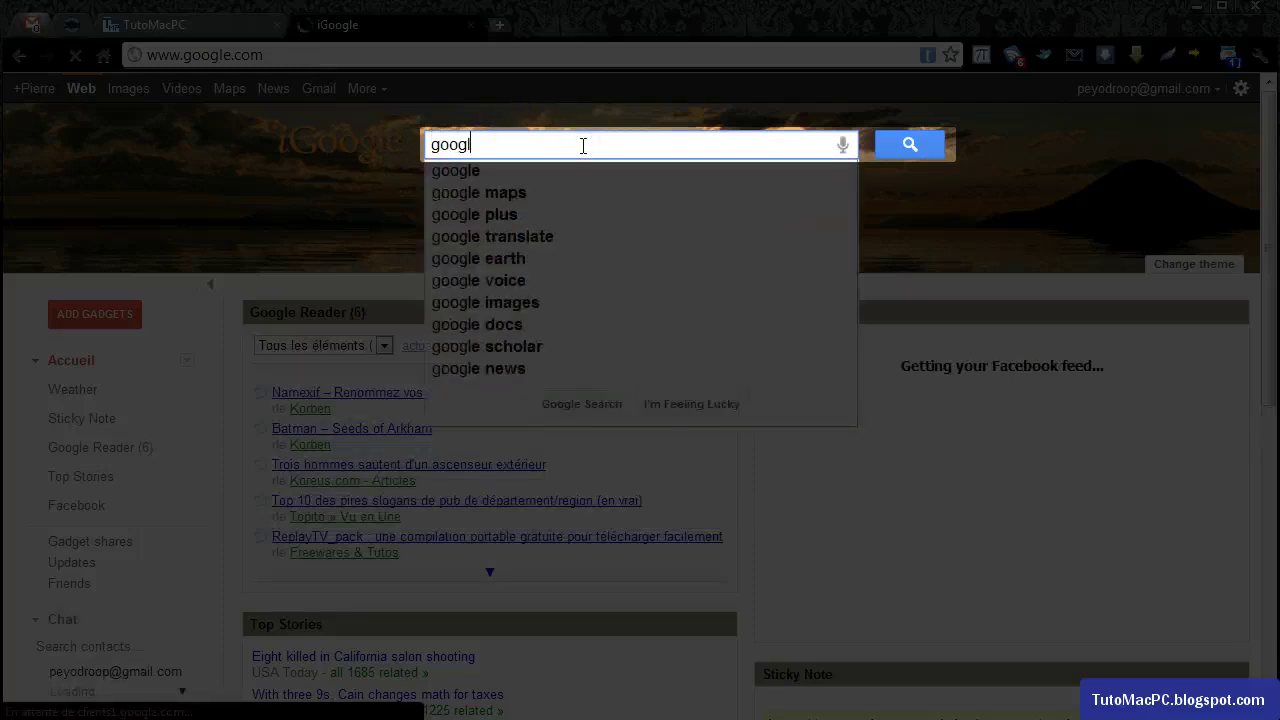
key("BackSpace")
key("BackSpace")
type("chrome")
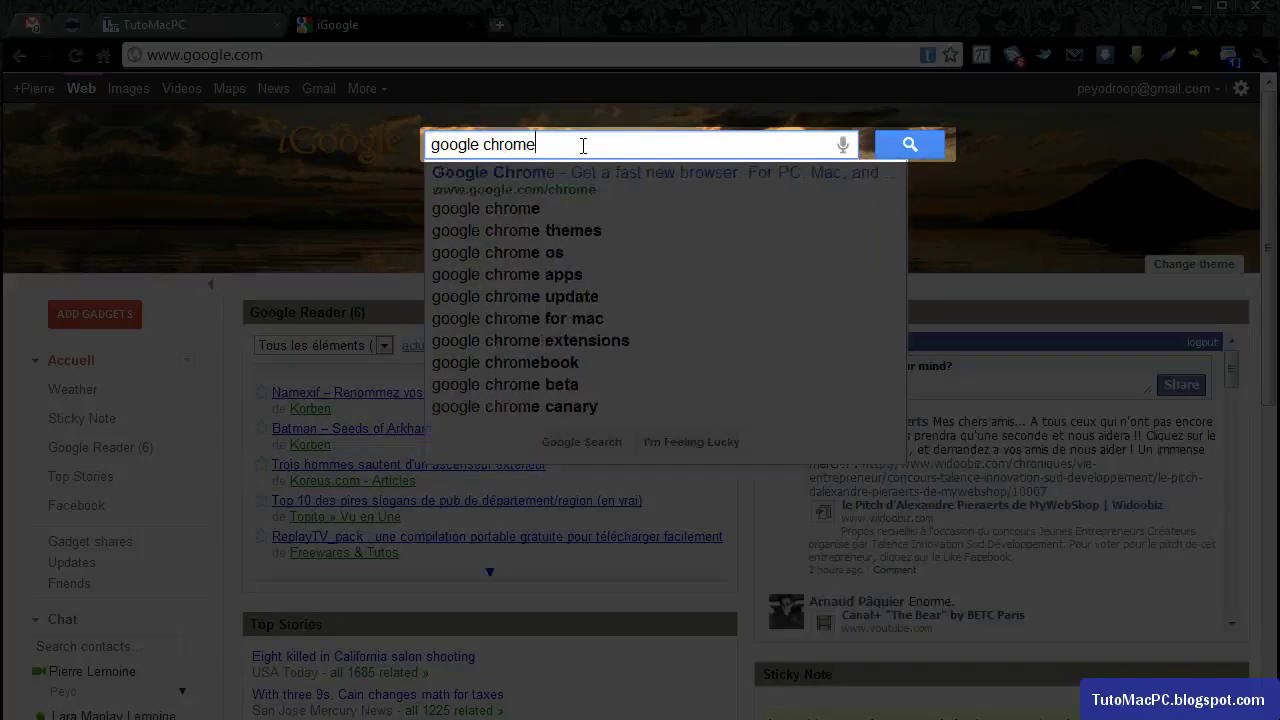
key("Return")
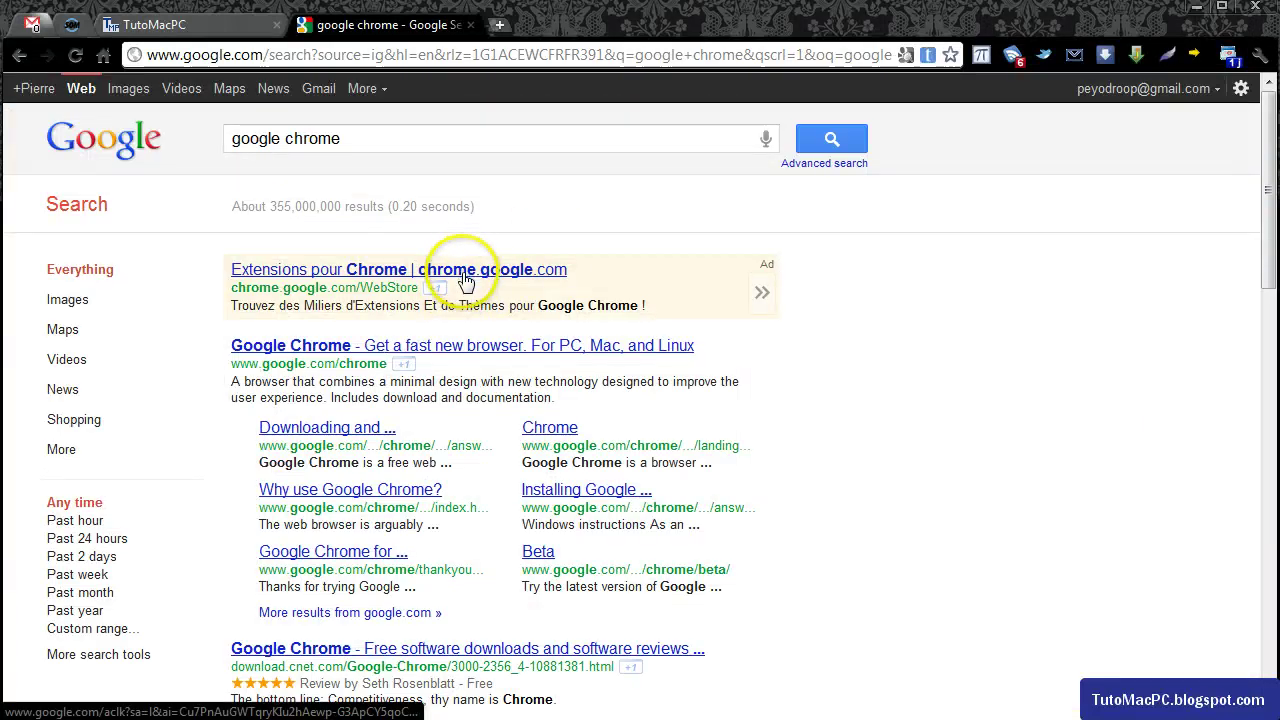
left_click(468, 347)
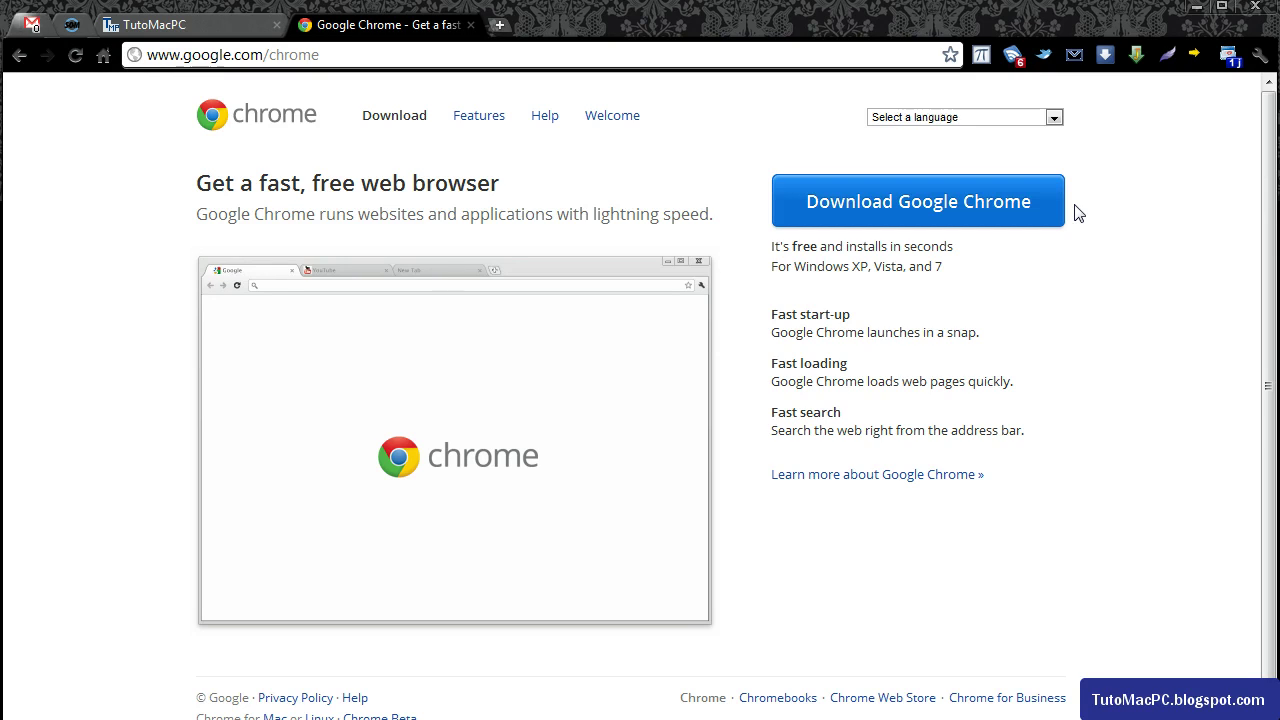
Open the Extensions page from the Outils menu and follow its bottom link to the Chrome Web Store.
left_click(1098, 202)
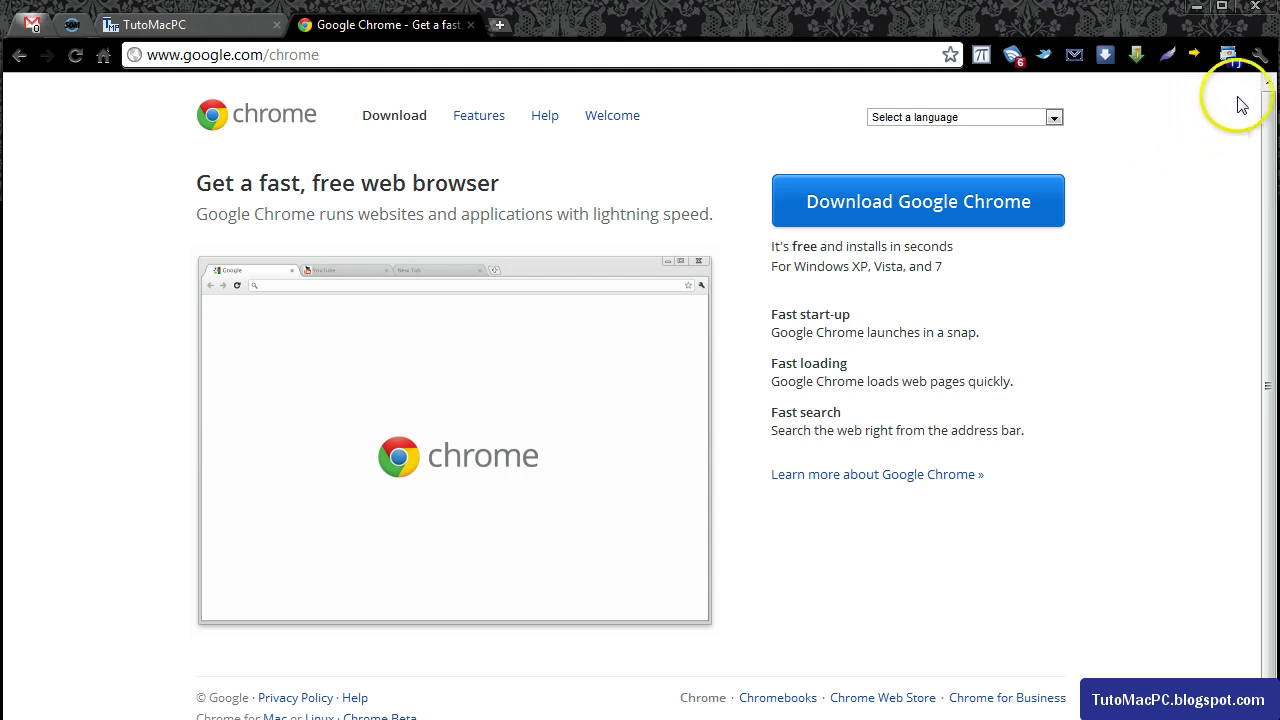
left_click(1259, 56)
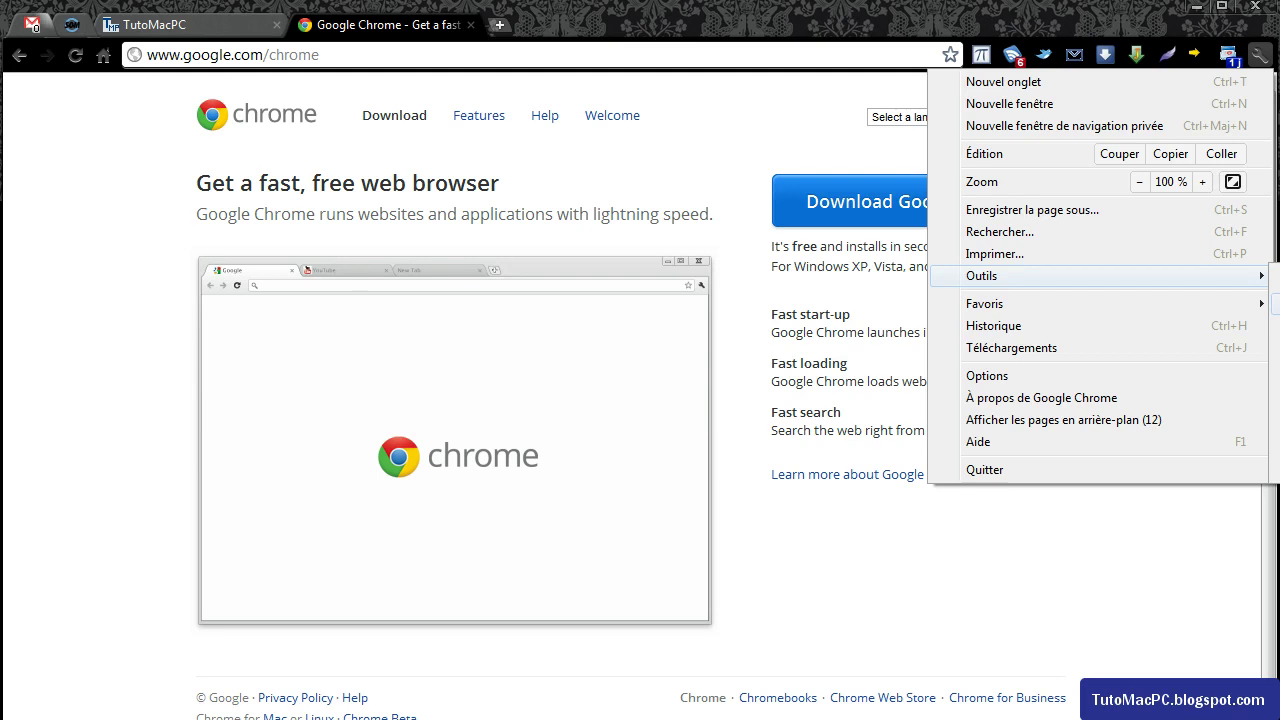
left_click(1277, 304)
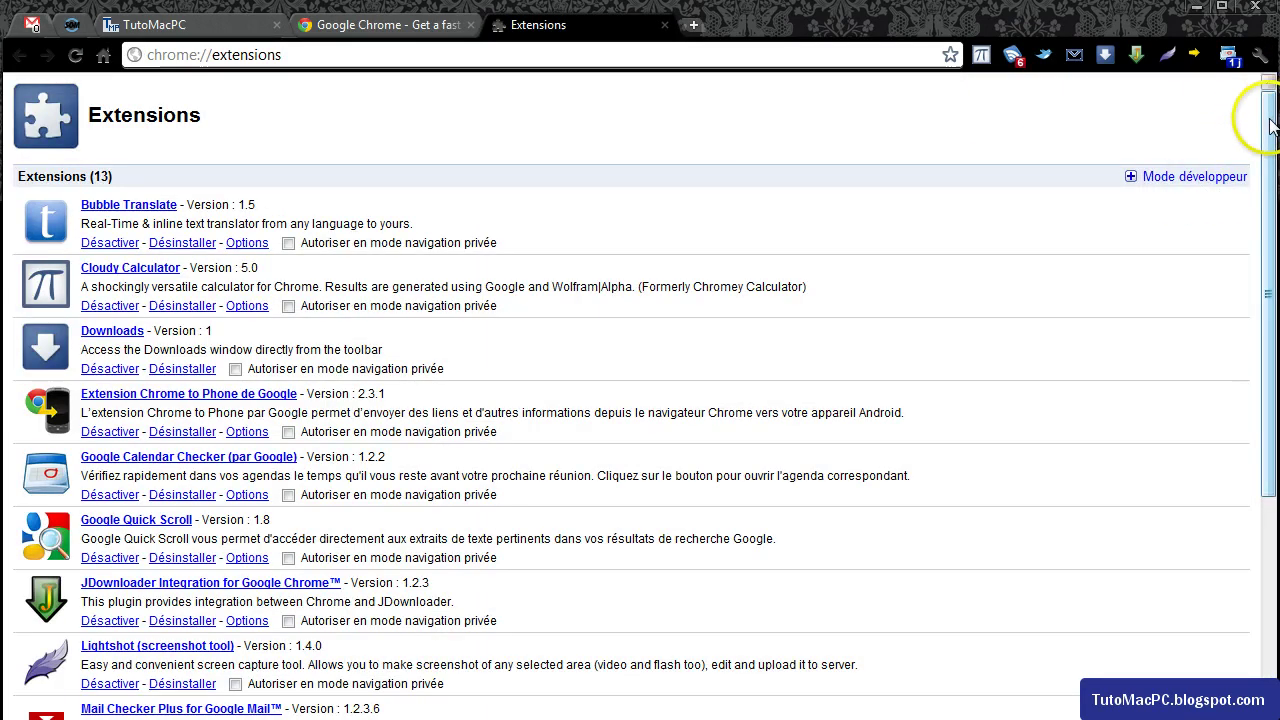
left_click_drag(1268, 117, 1274, 372)
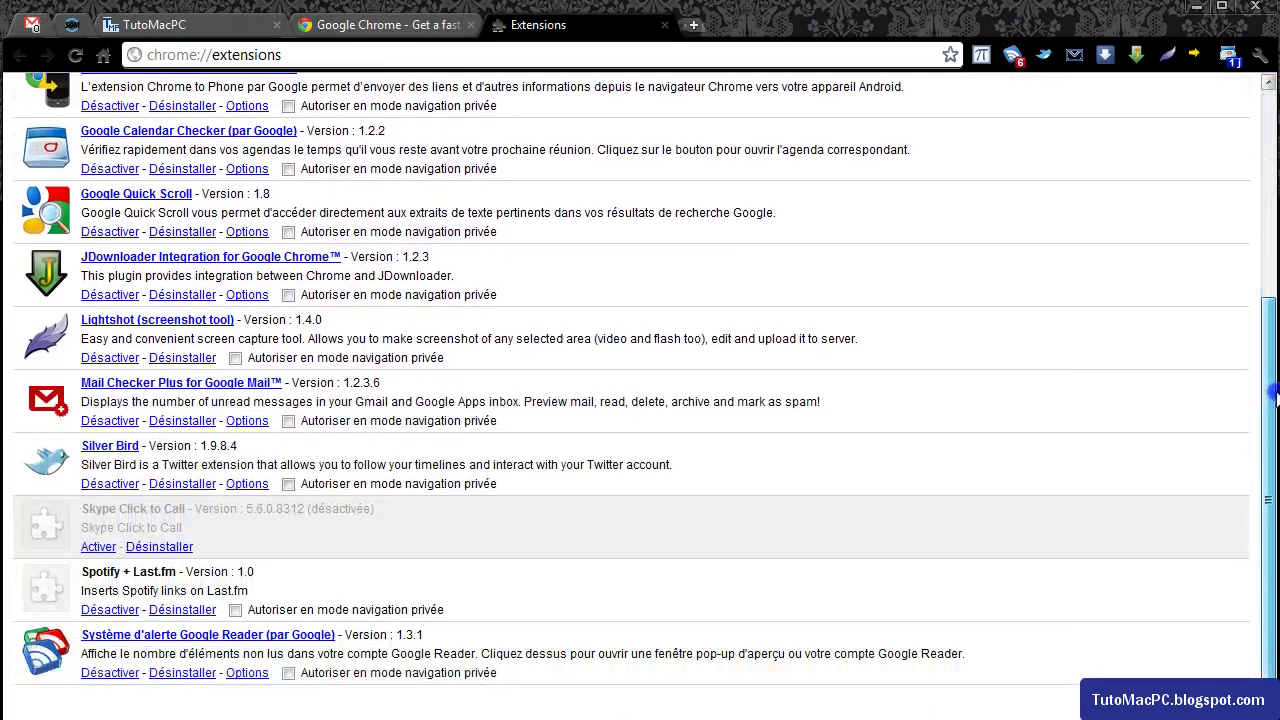
left_click(1228, 709)
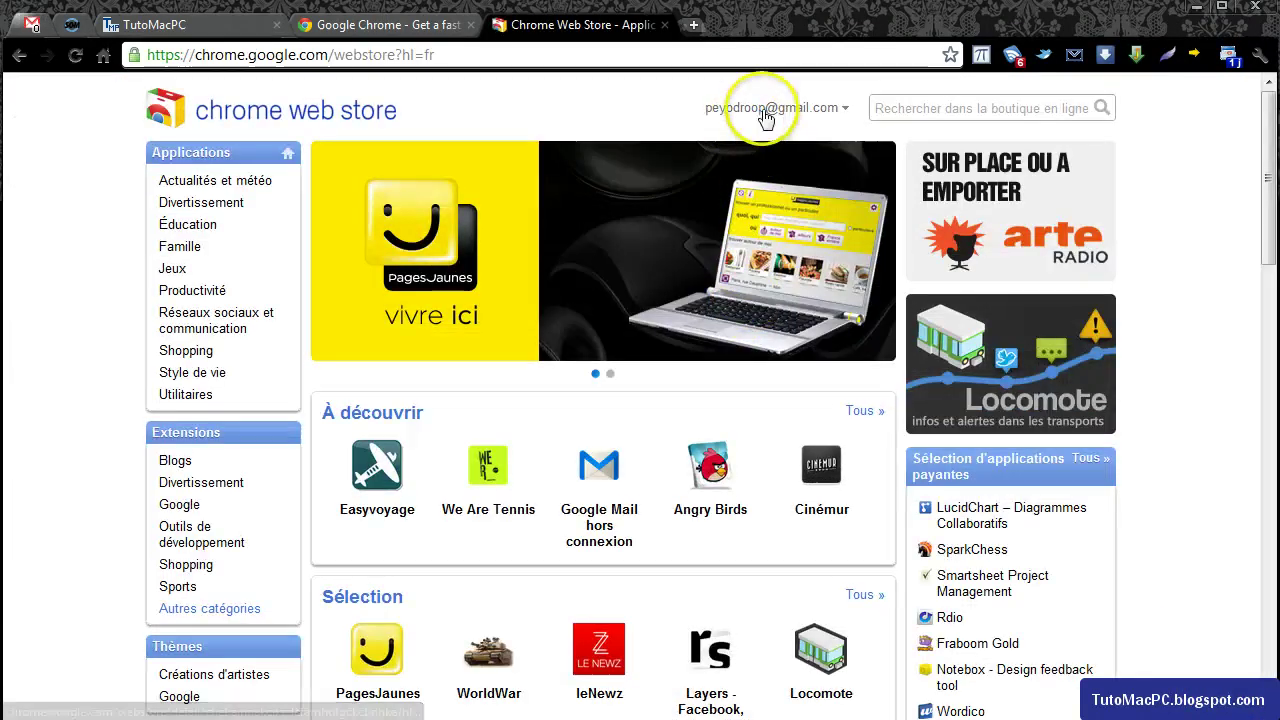
Search the store for 'chrome remote' and install Bureau à distance Chrome BETA via Ajouter à Google Chrome.
left_click(895, 106)
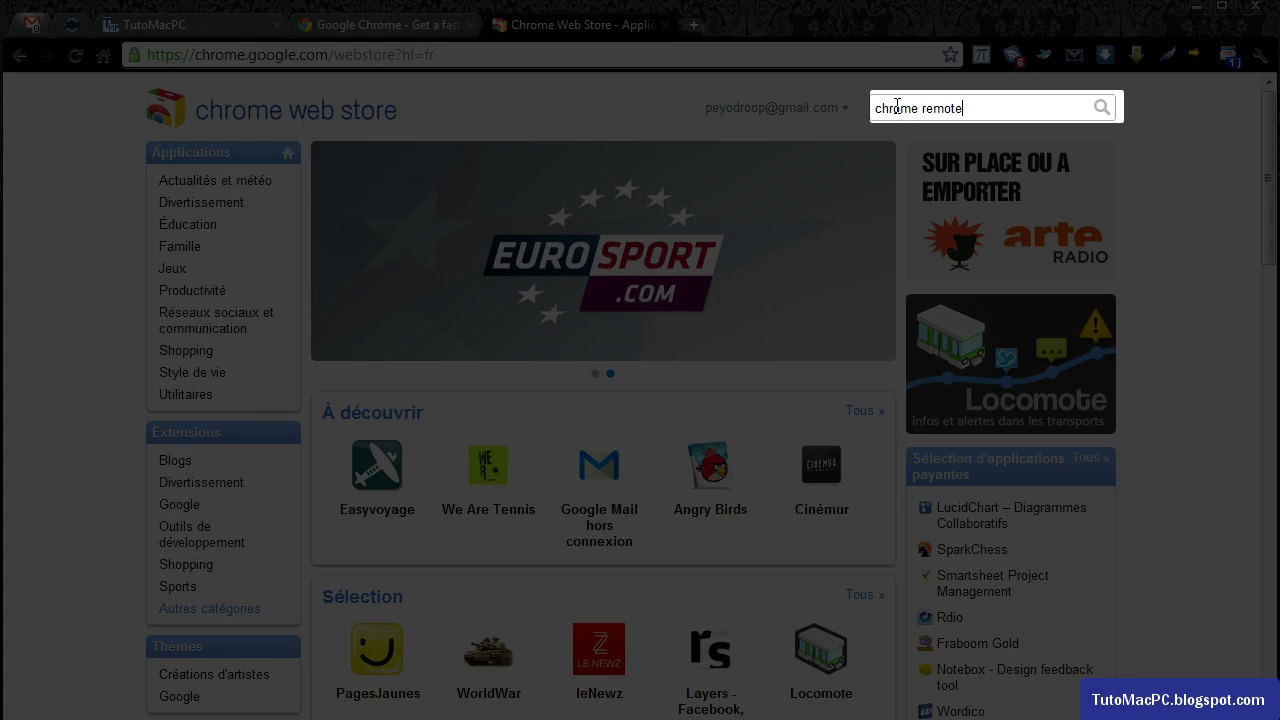
key("Return")
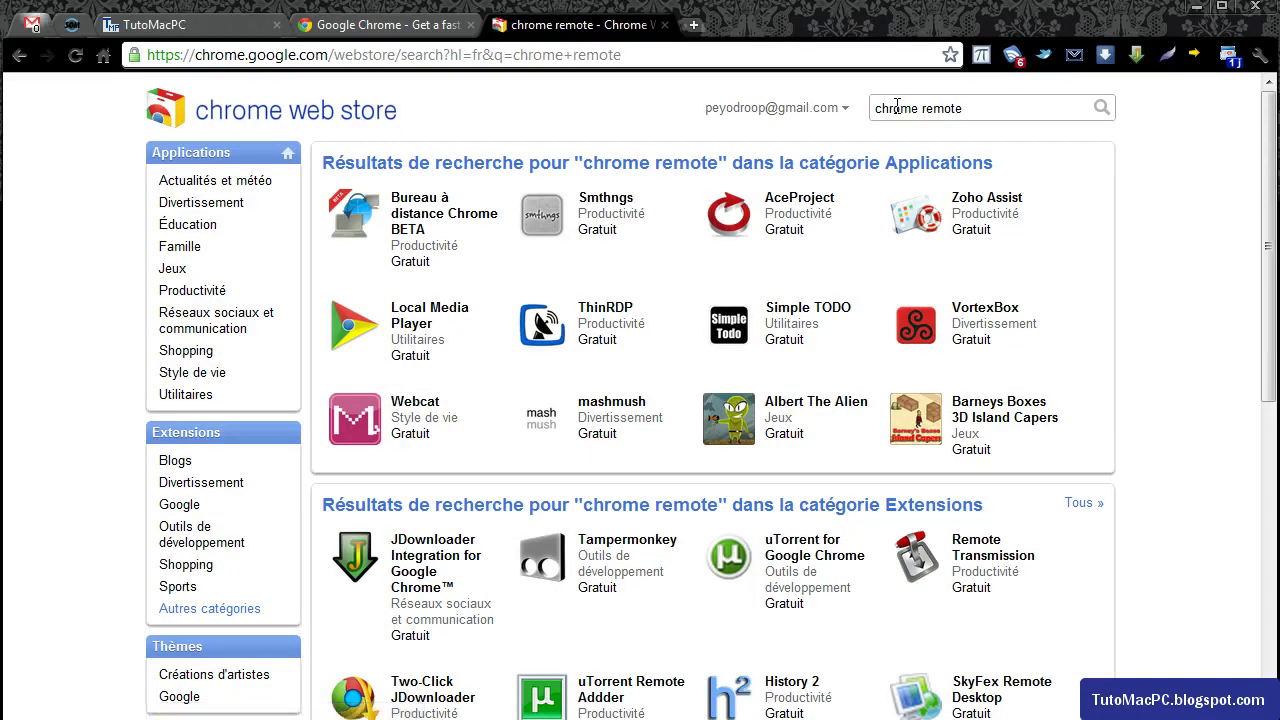
mouse_move(435, 215)
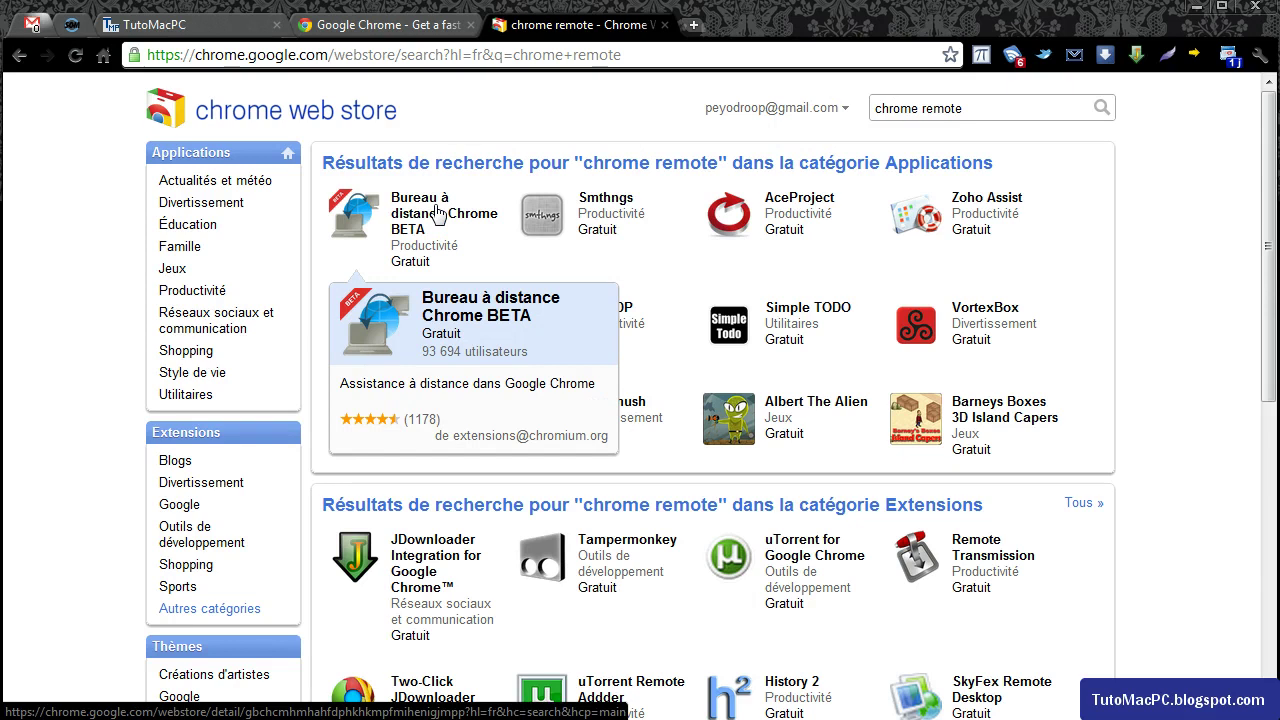
left_click(435, 215)
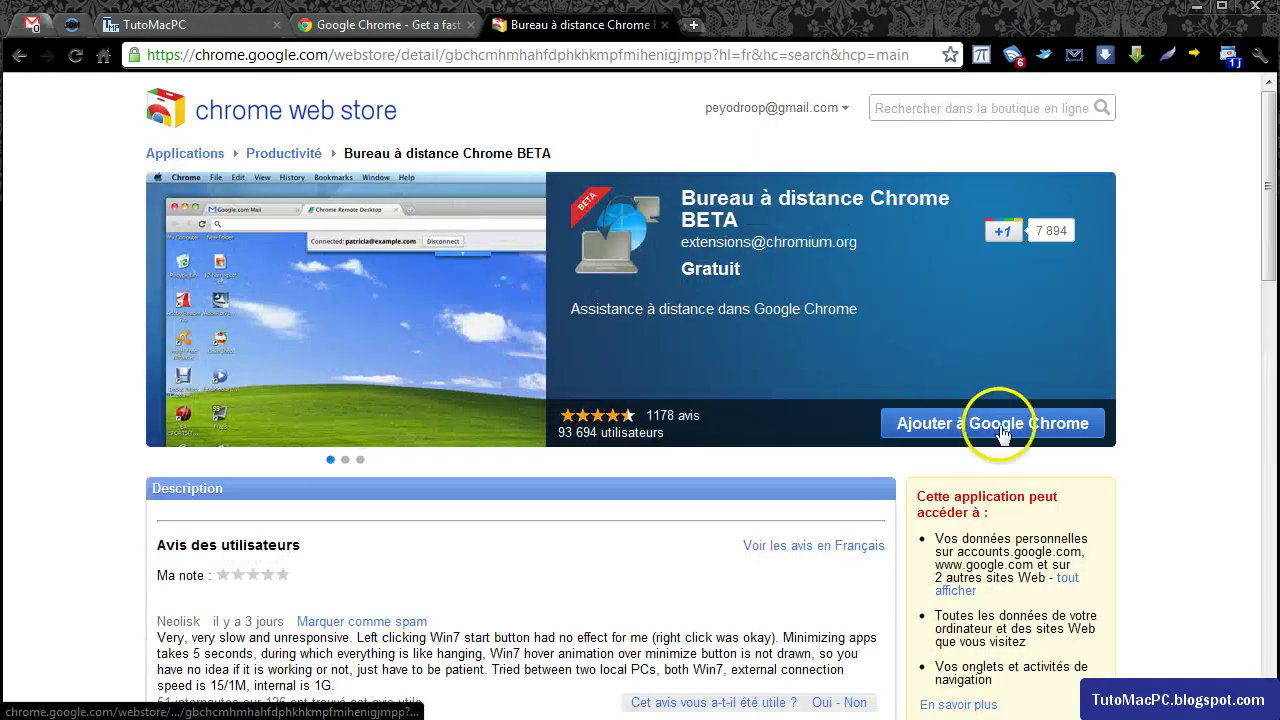
left_click(1001, 428)
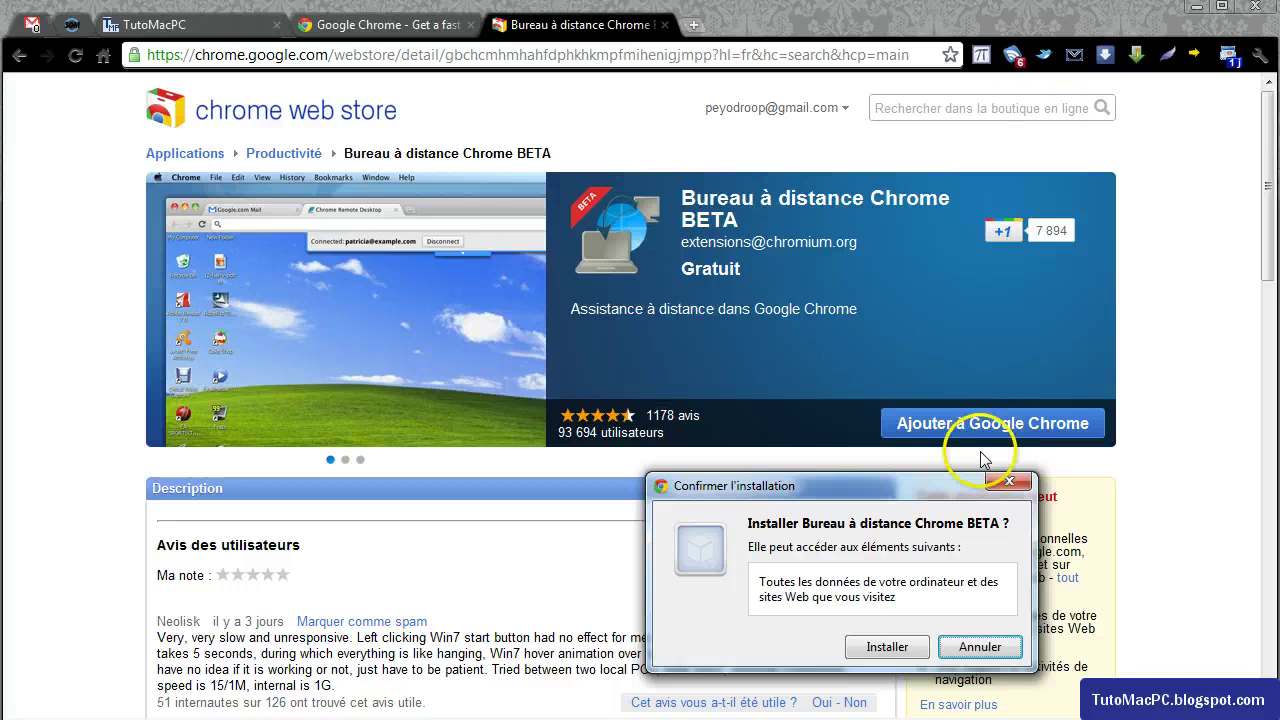
left_click(900, 649)
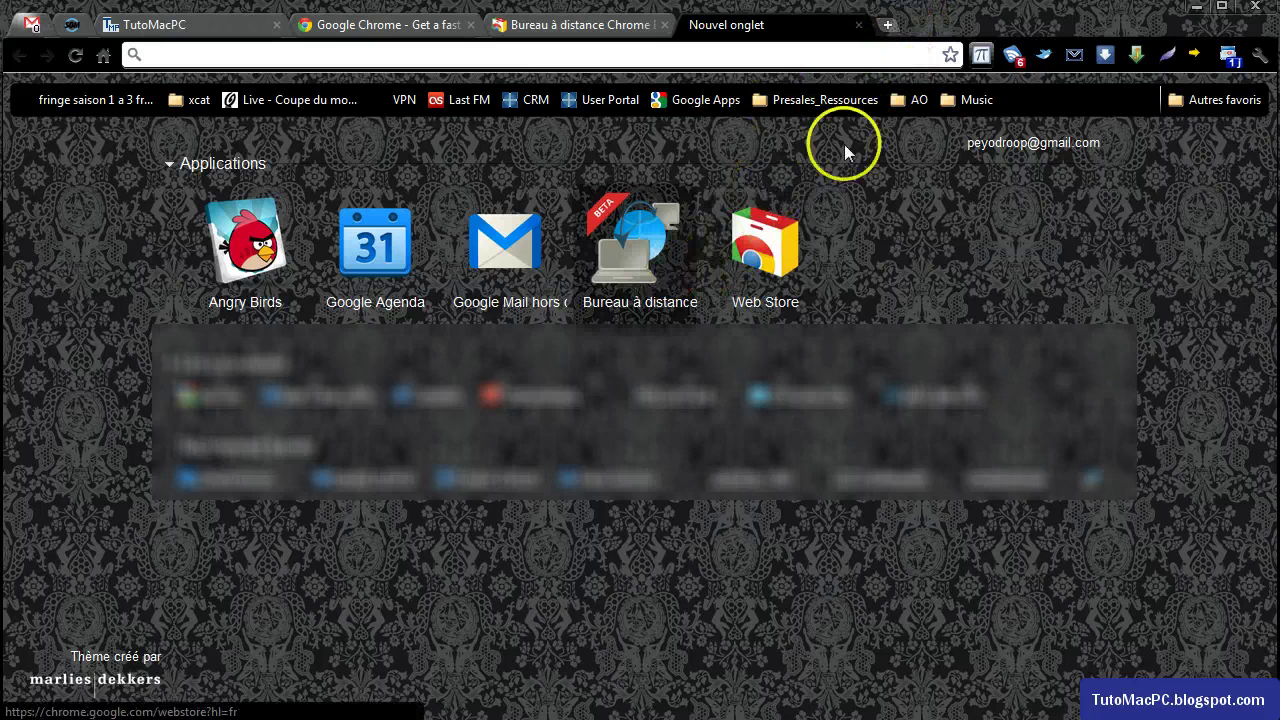
Launch Bureau à distance from a new tab and authorize it with the default Google account.
left_click(891, 25)
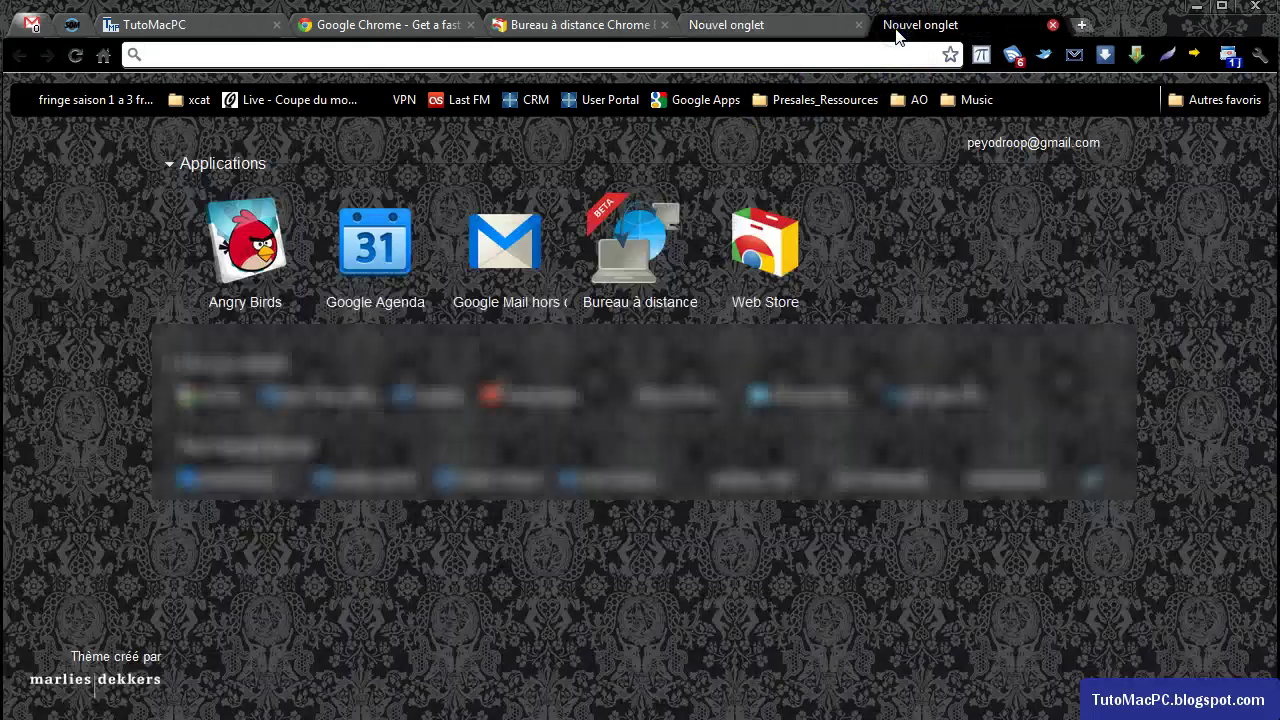
left_click(655, 262)
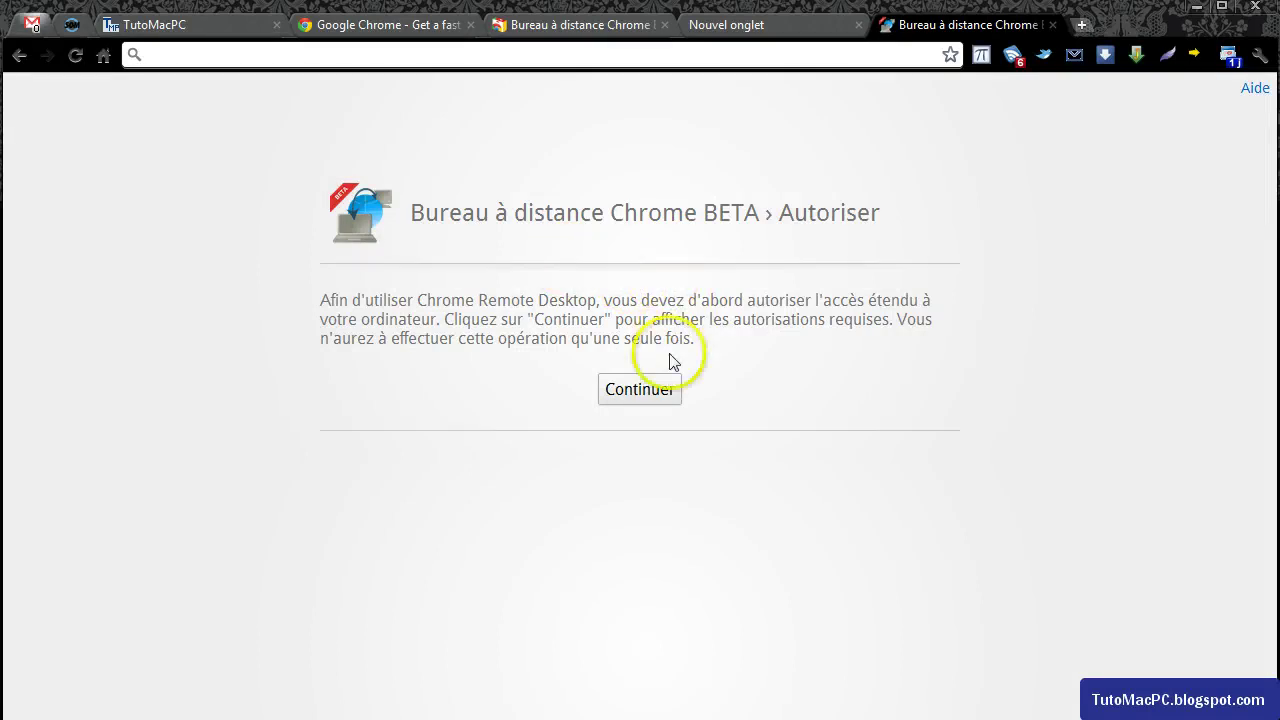
left_click(676, 397)
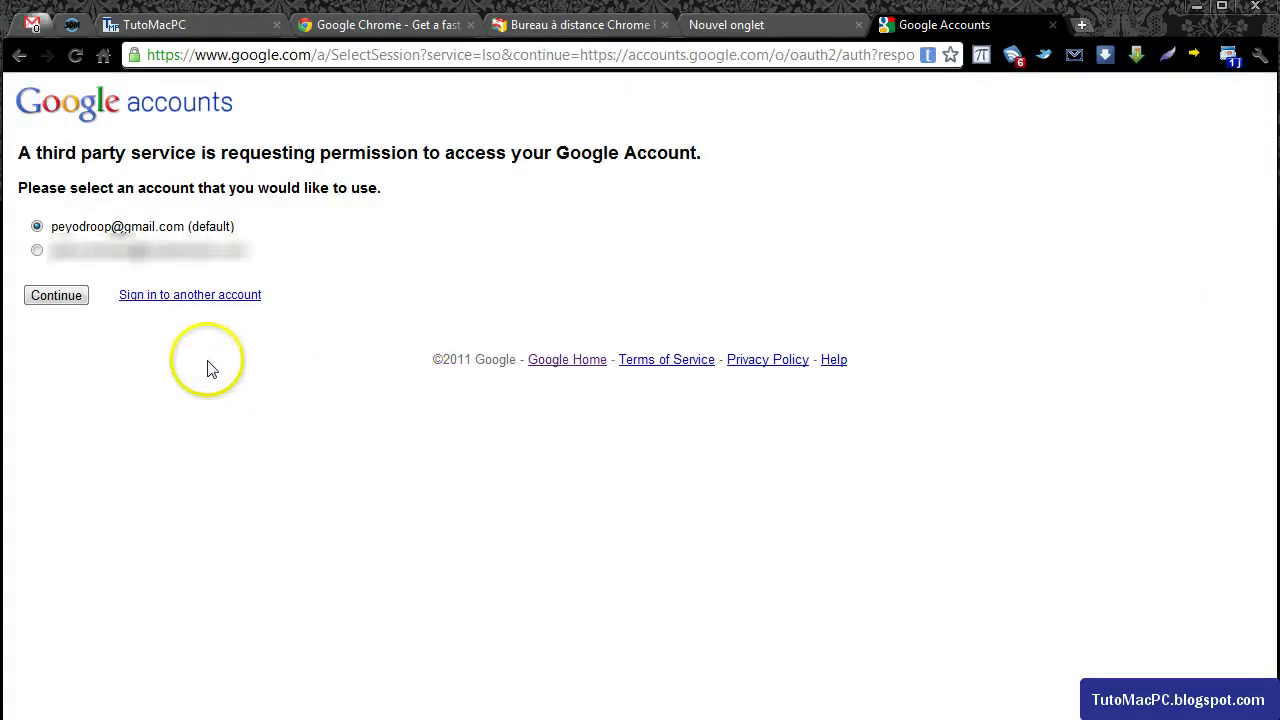
left_click(78, 298)
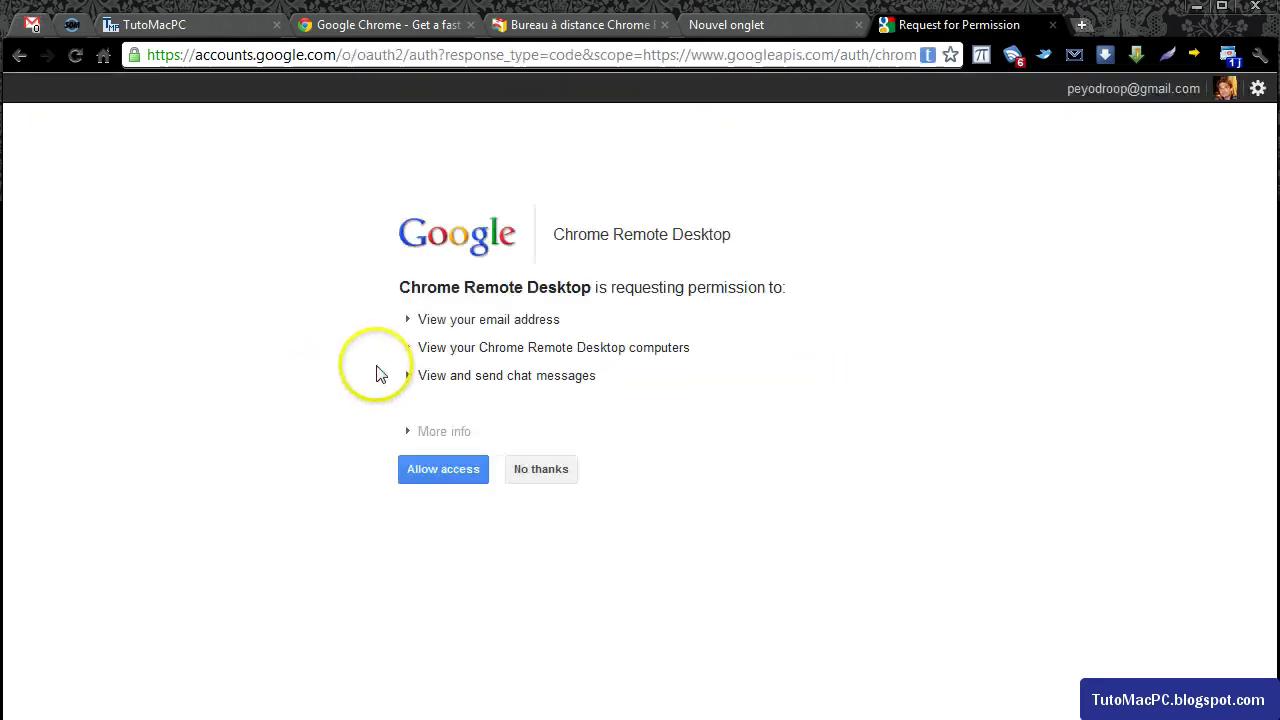
left_click(473, 480)
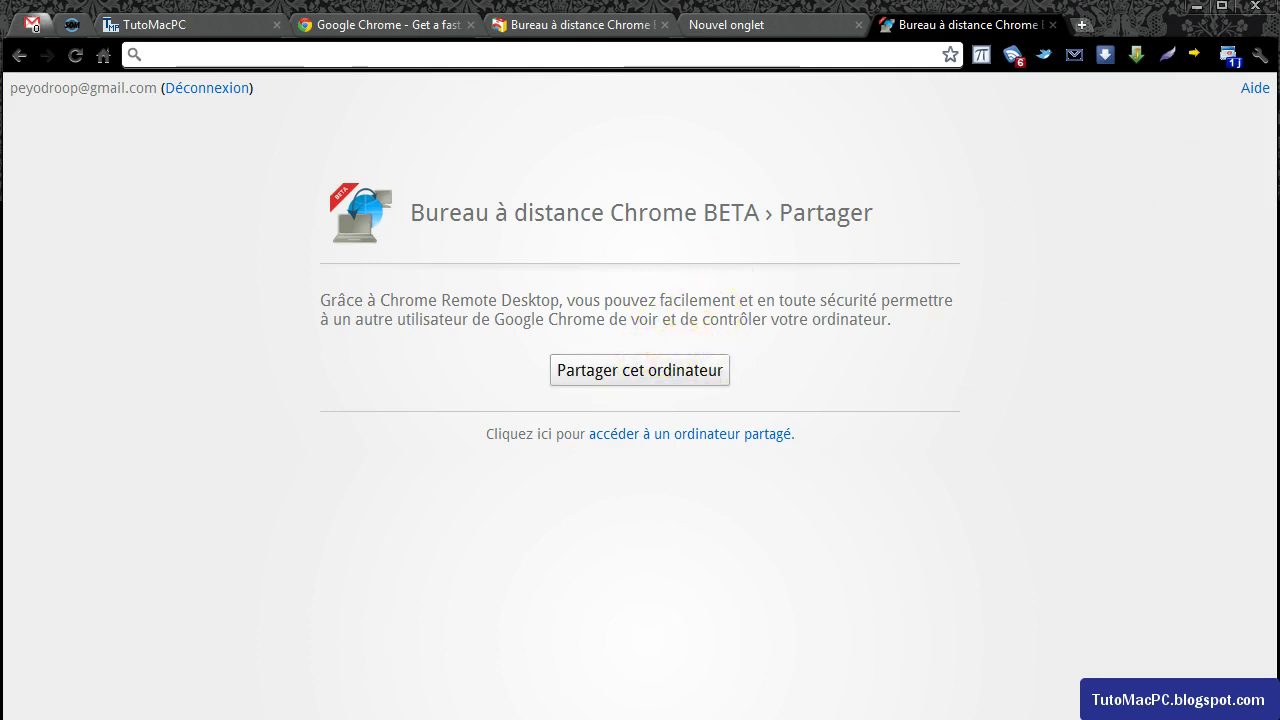
In the macameleon window, launch Bureau à distance Chrome on the Mac and choose Partager cet ordinateur.
left_click_drag(1279, 160, 746, 69)
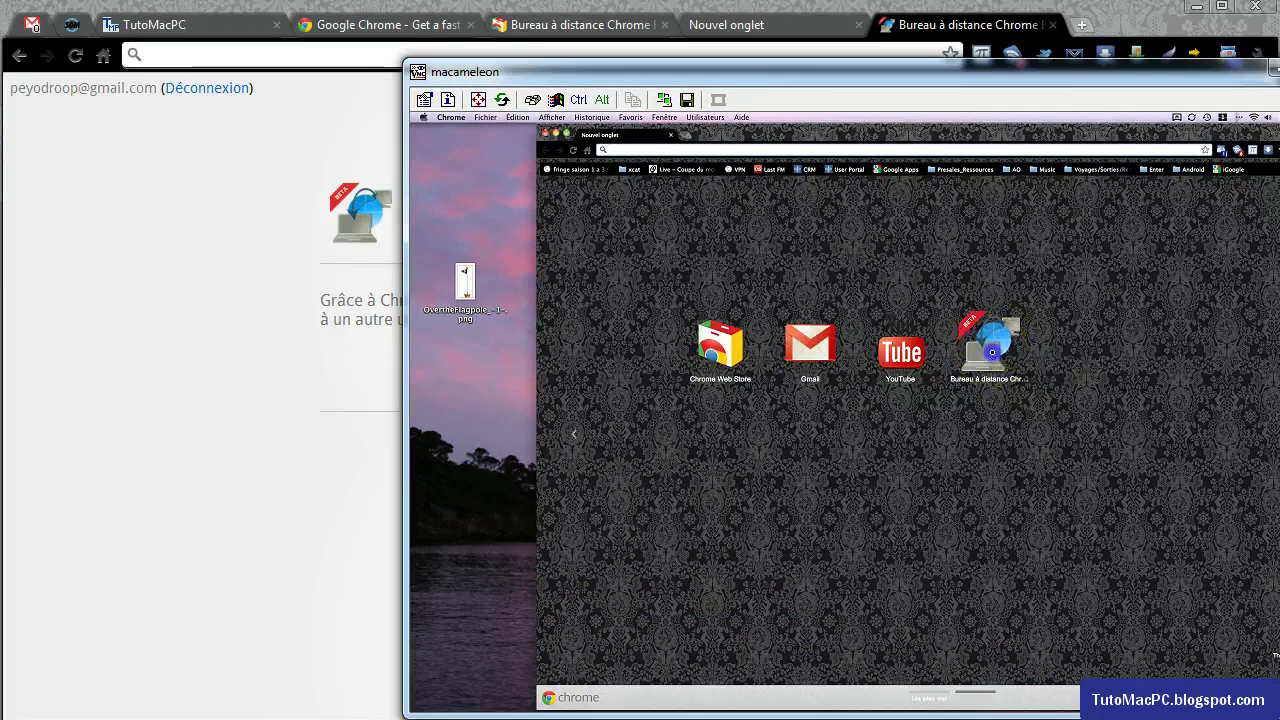
left_click(1034, 351)
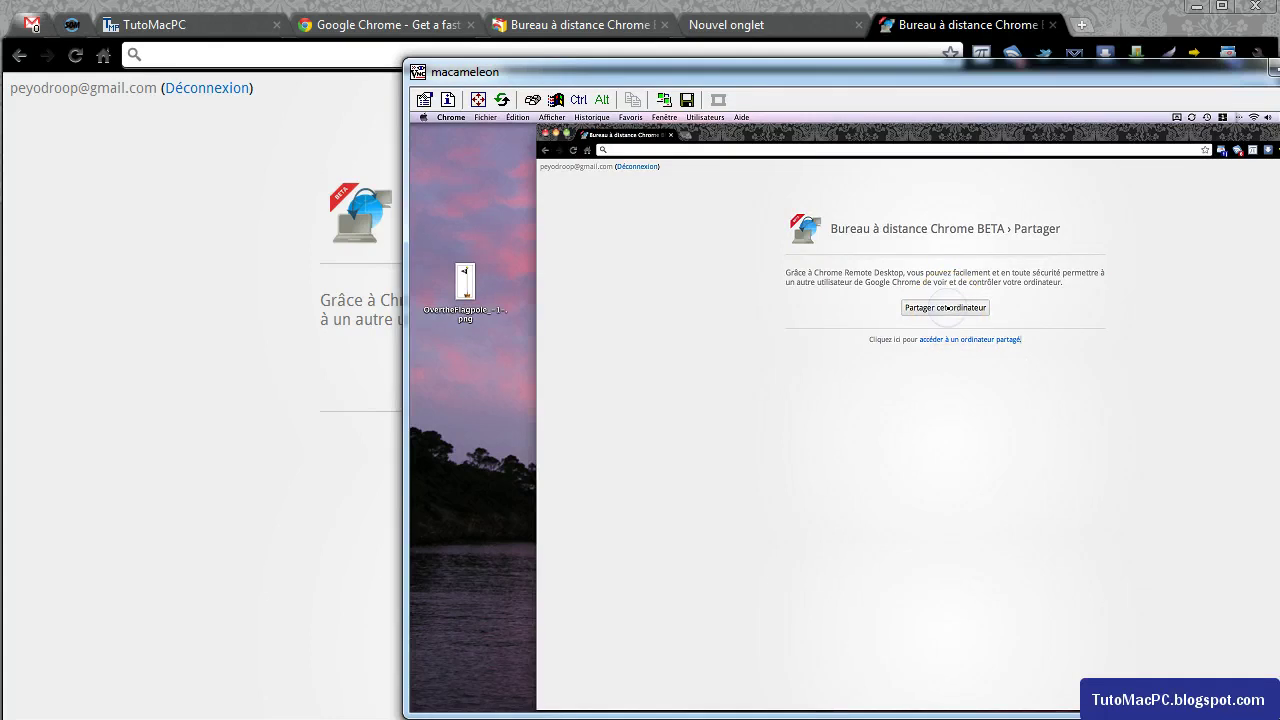
left_click(948, 308)
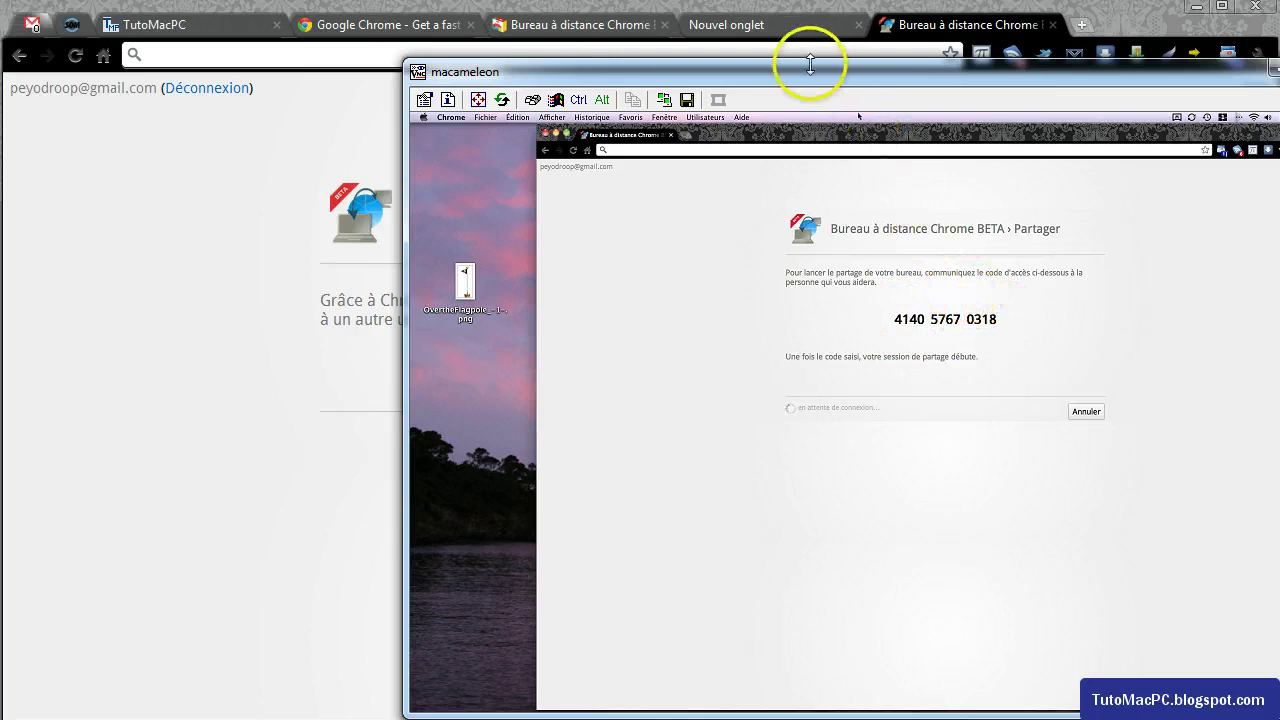
left_click_drag(797, 80, 1279, 250)
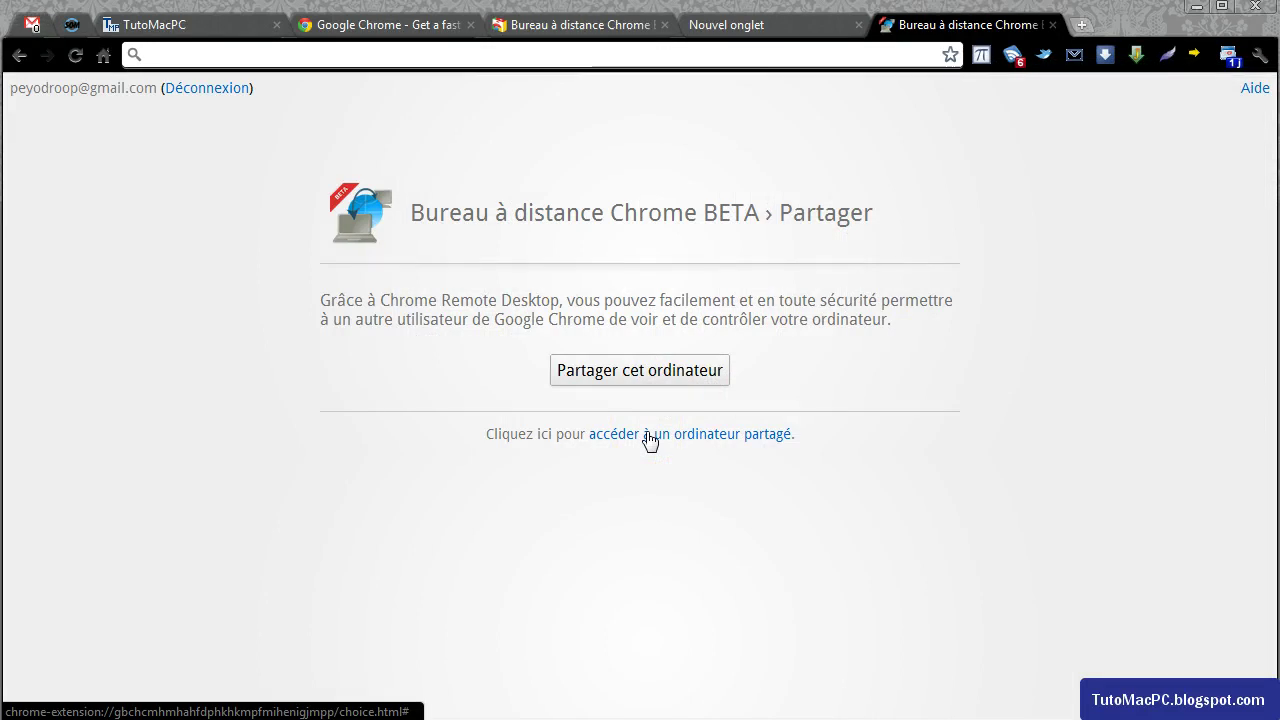
Choose to access a shared computer, enter the Mac's access code and connect.
left_click(650, 436)
left_click(597, 375)
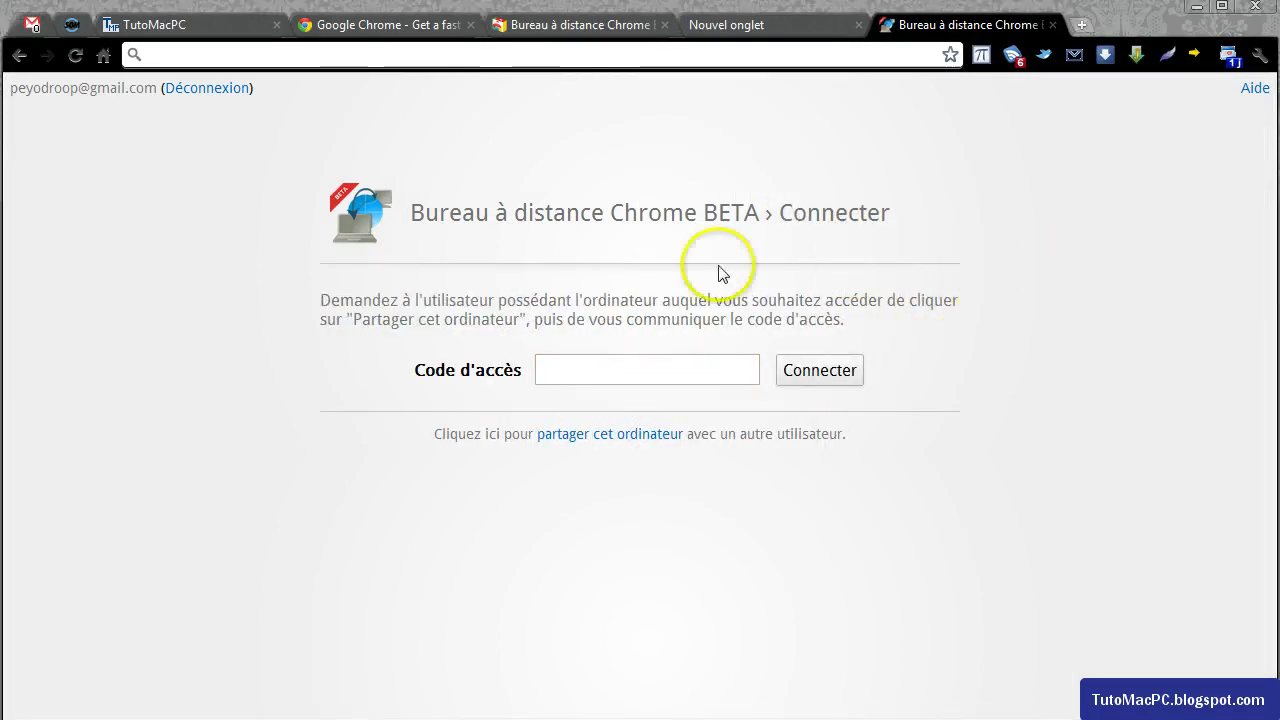
left_click(657, 370)
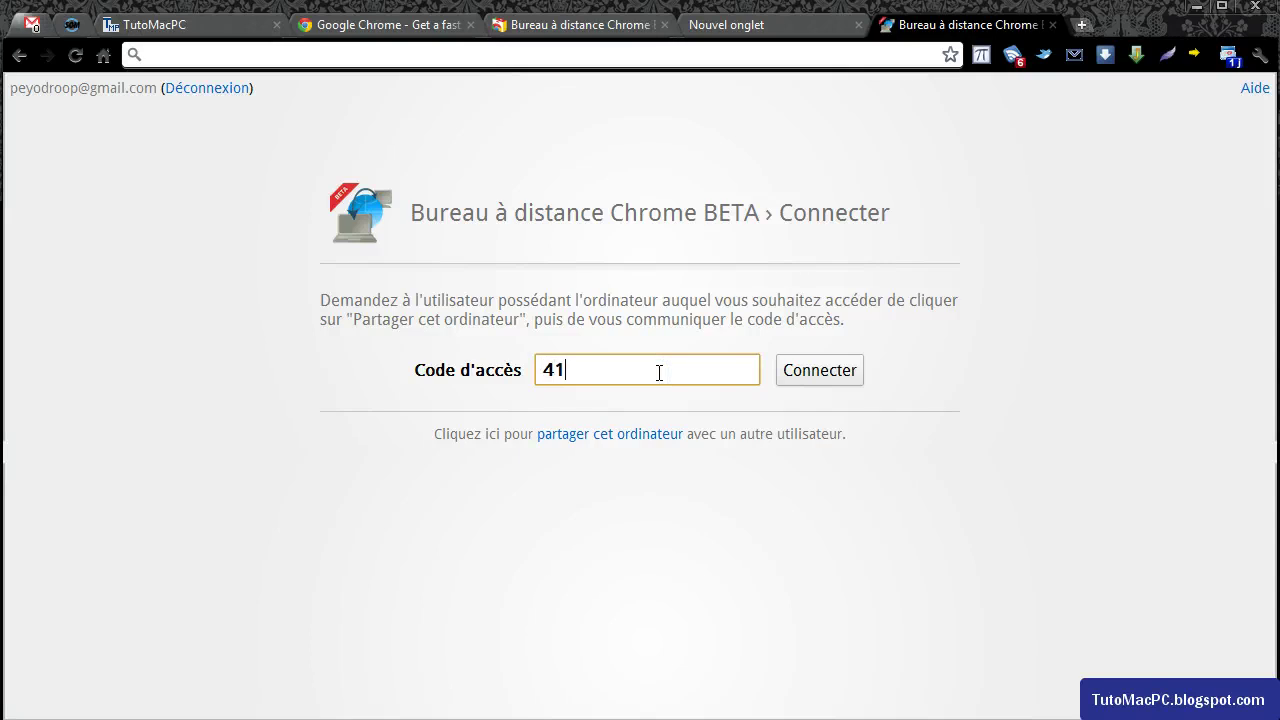
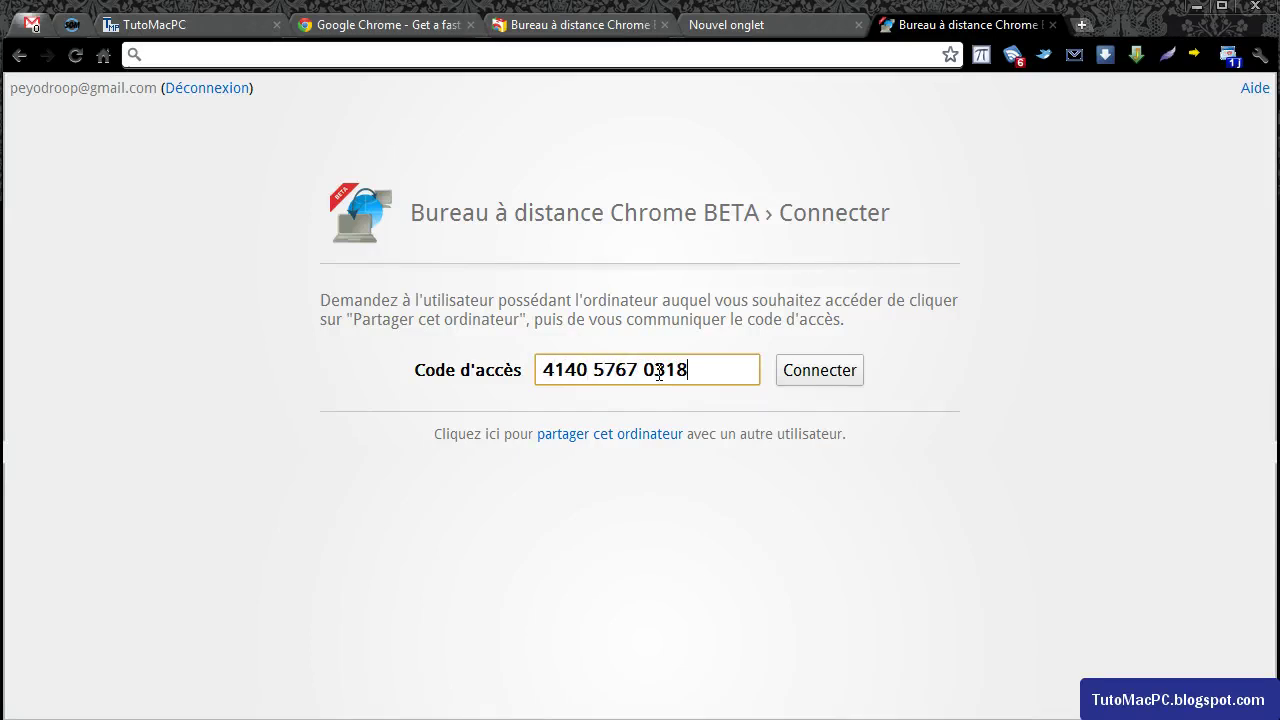
left_click(836, 380)
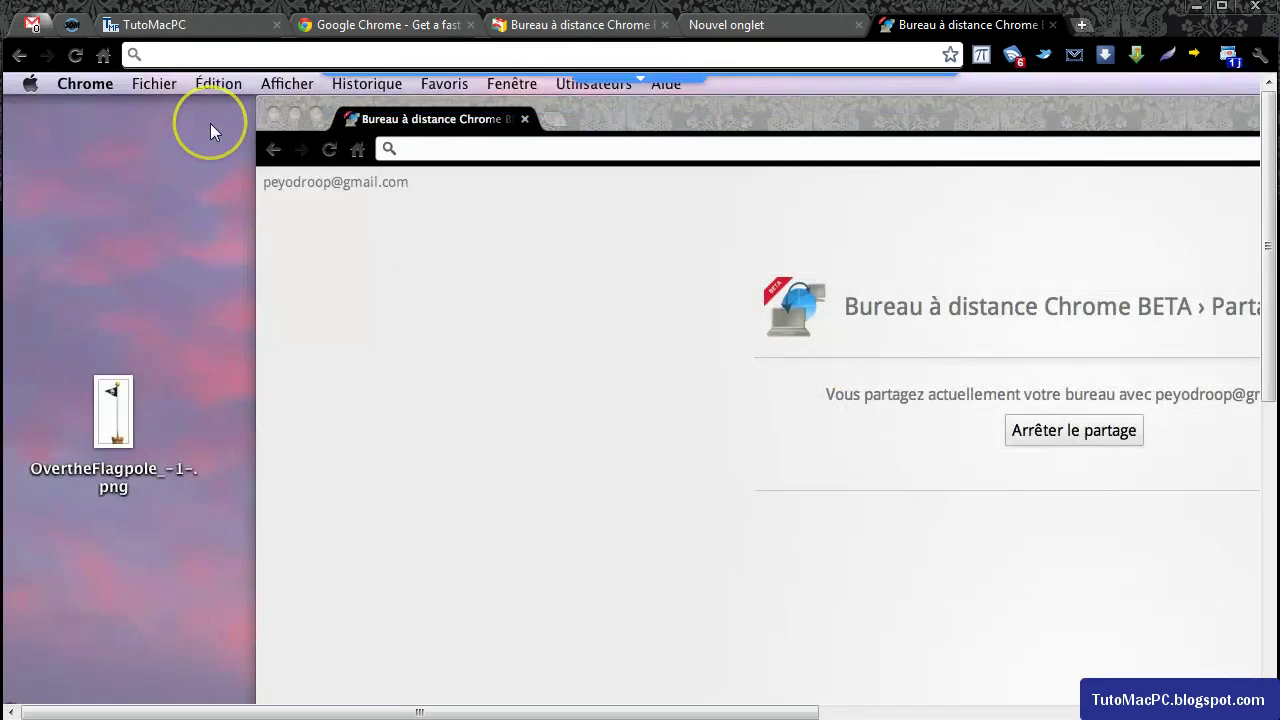
Minimize the Mac's Chrome window, view About This Mac from the Apple menu, then close it.
left_click(295, 113)
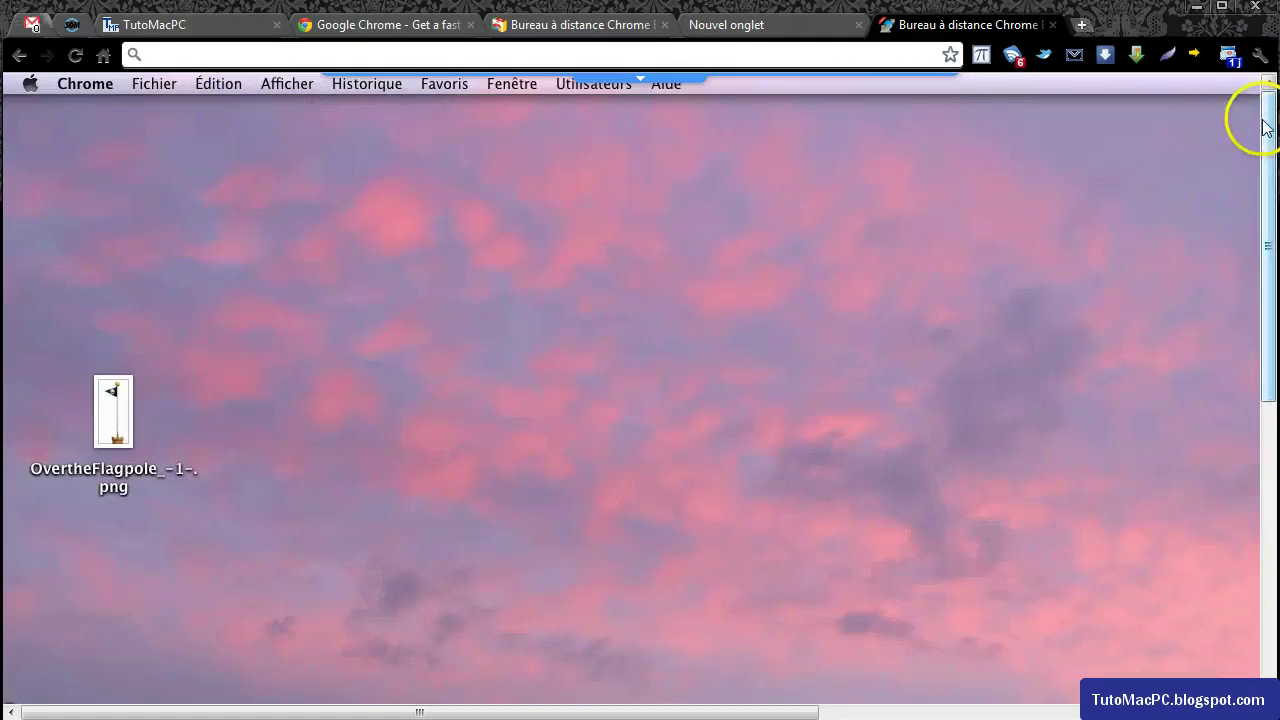
mouse_move(1262, 120)
left_mouse_down()
mouse_move(1243, 443)
mouse_move(1249, 100)
left_mouse_up()
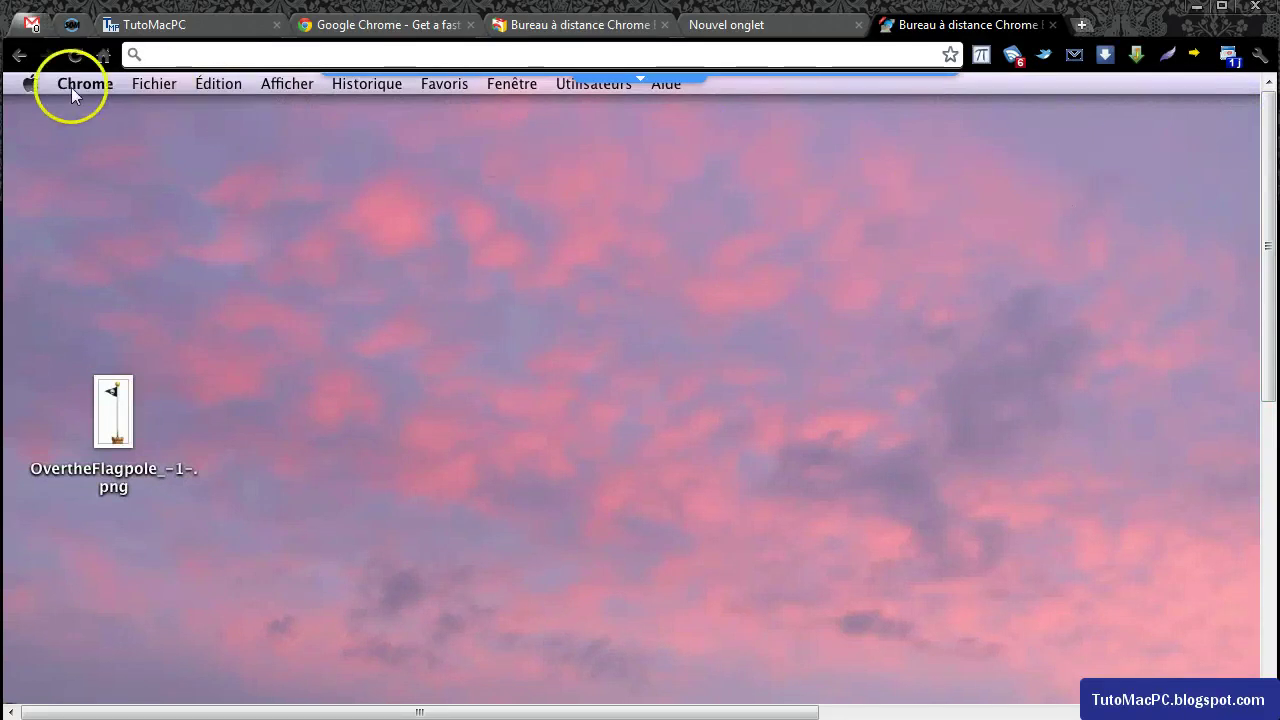
left_click(30, 83)
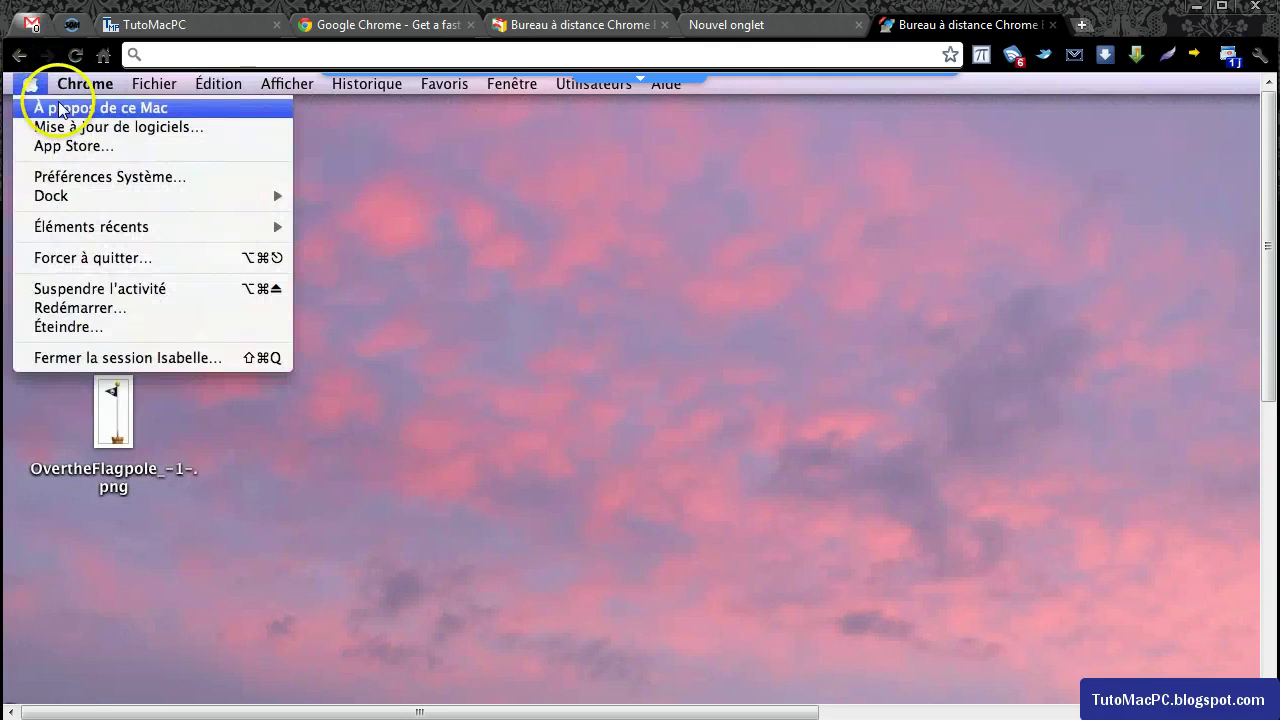
left_click(60, 108)
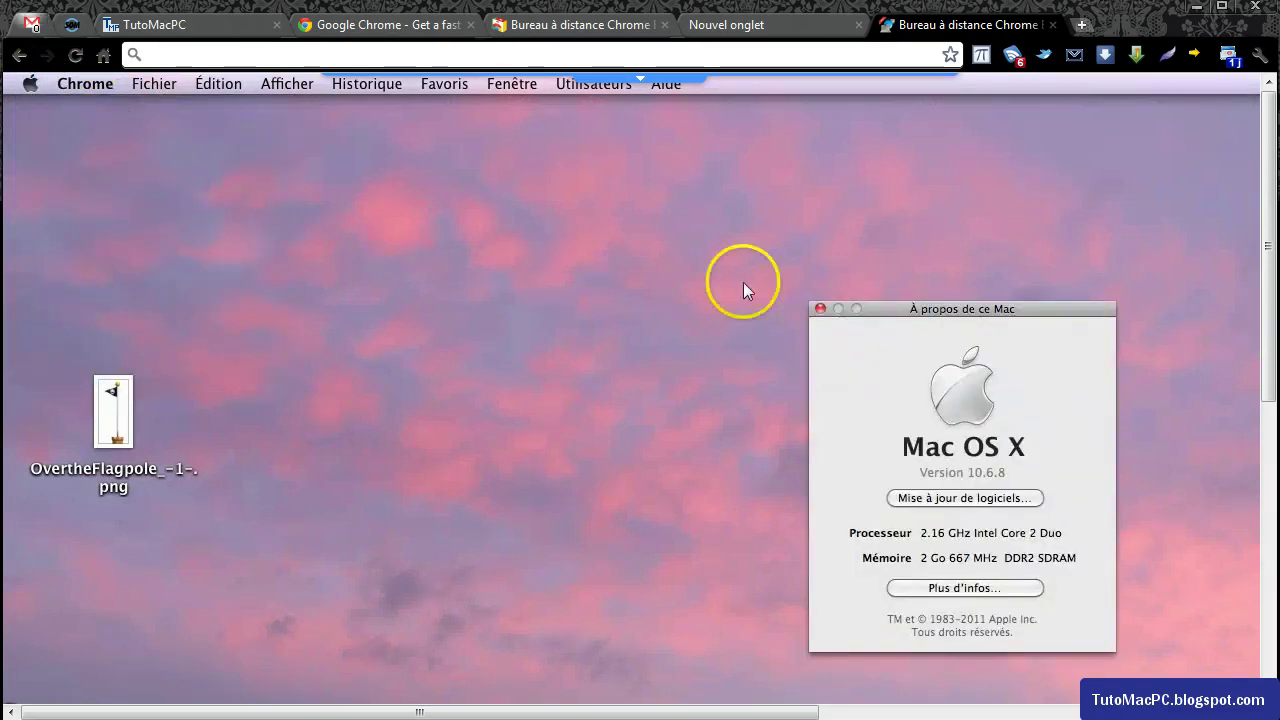
left_click(821, 309)
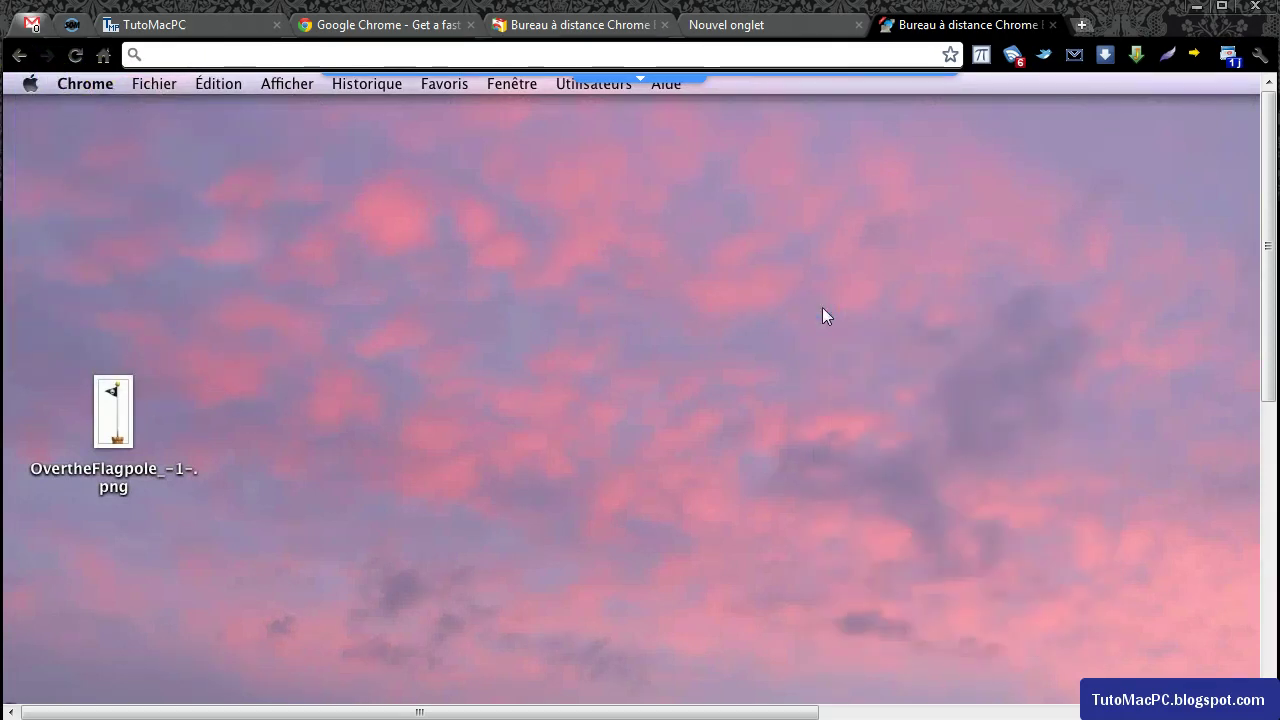